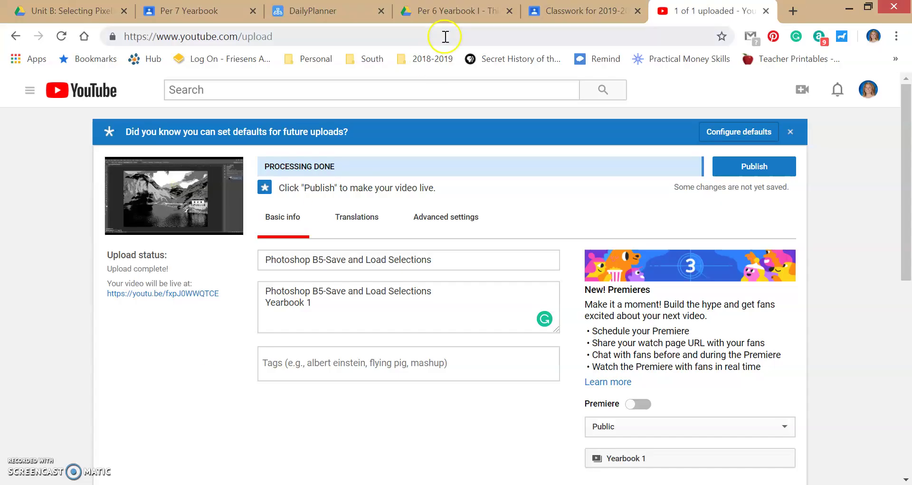
- Download PS B-5.psd from the Photoshop B Lesson Files in Google Classroom and open it in Photoshop
click(555, 7)
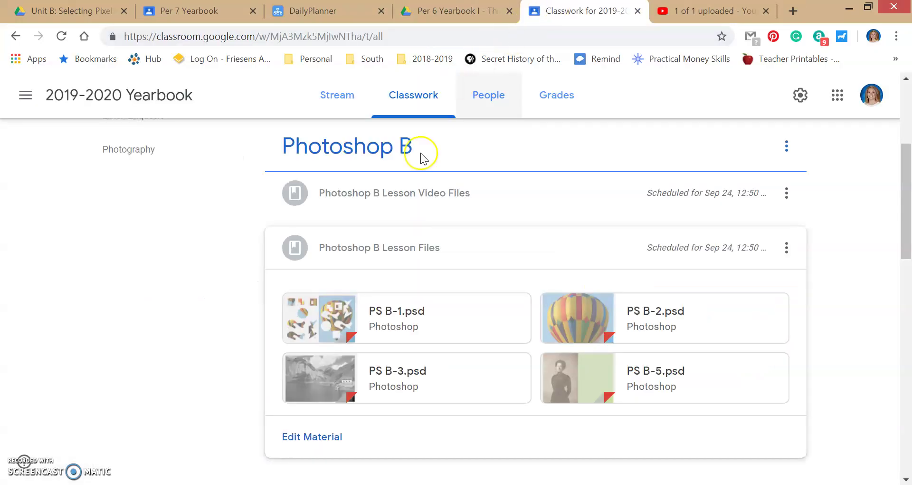
click(638, 375)
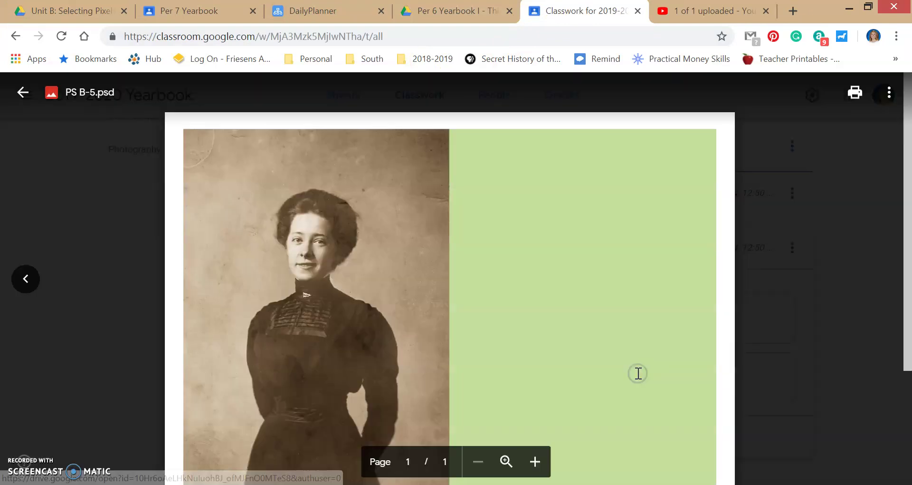
click(889, 93)
click(816, 172)
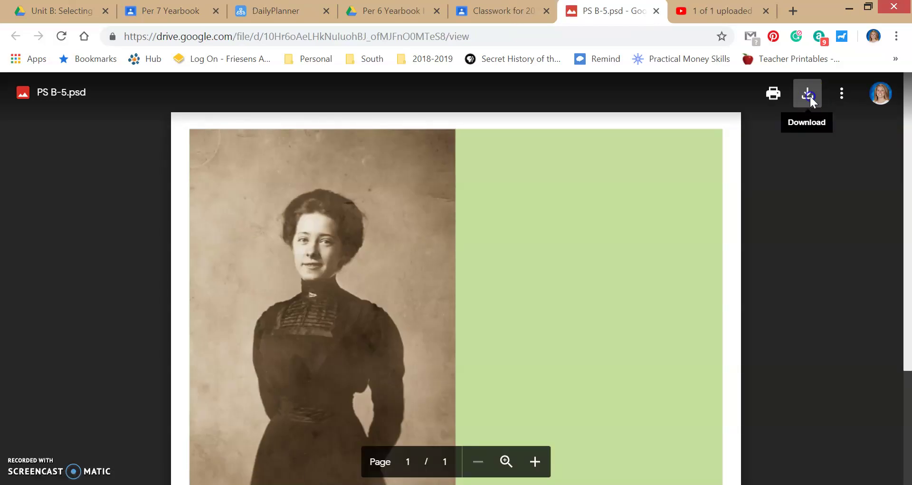
click(808, 96)
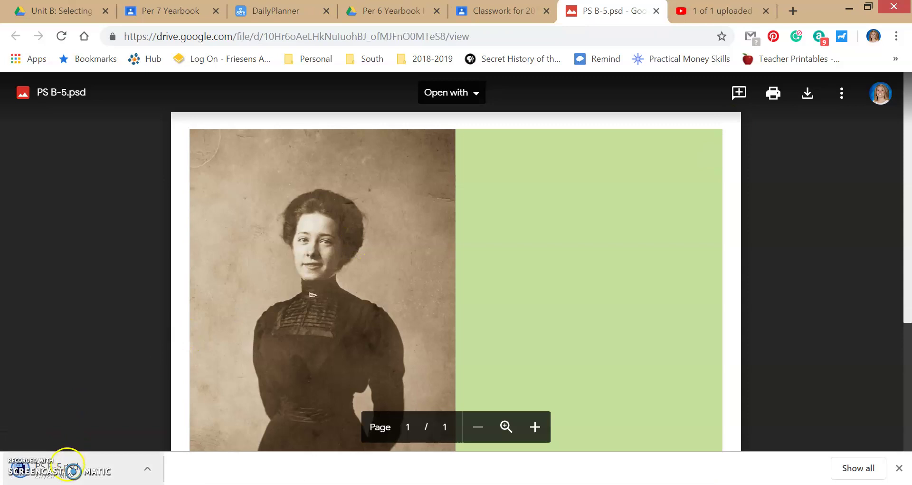
click(72, 471)
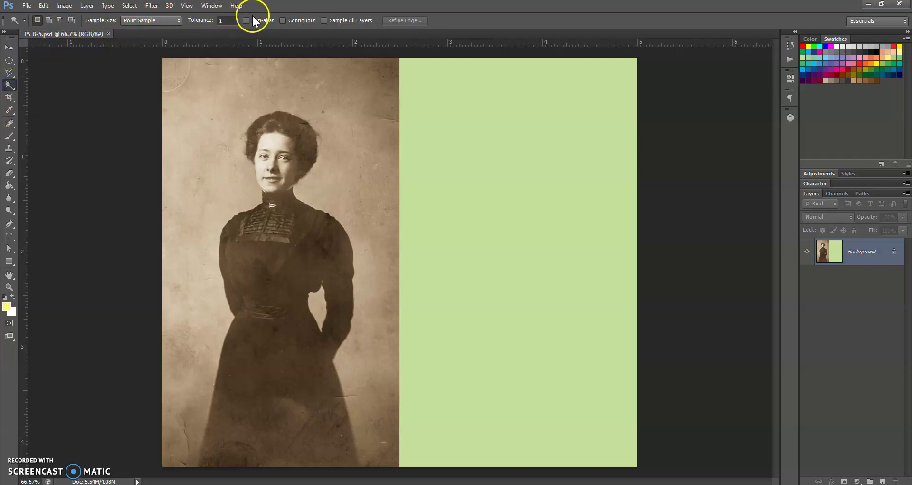
- Draw an Elliptical Marquee with a 32 px feather around the woman's head and torso, and shift it to center on her
click(10, 61)
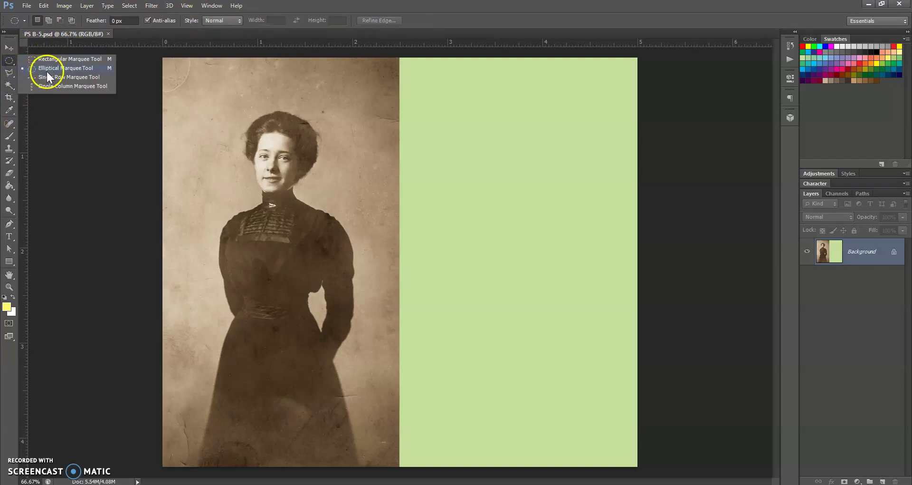
click(47, 72)
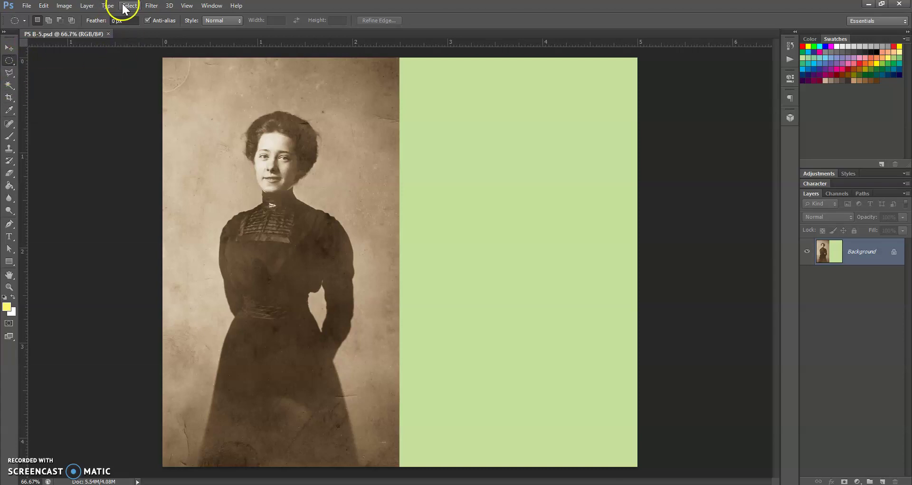
click(124, 21)
key(BackSpace)
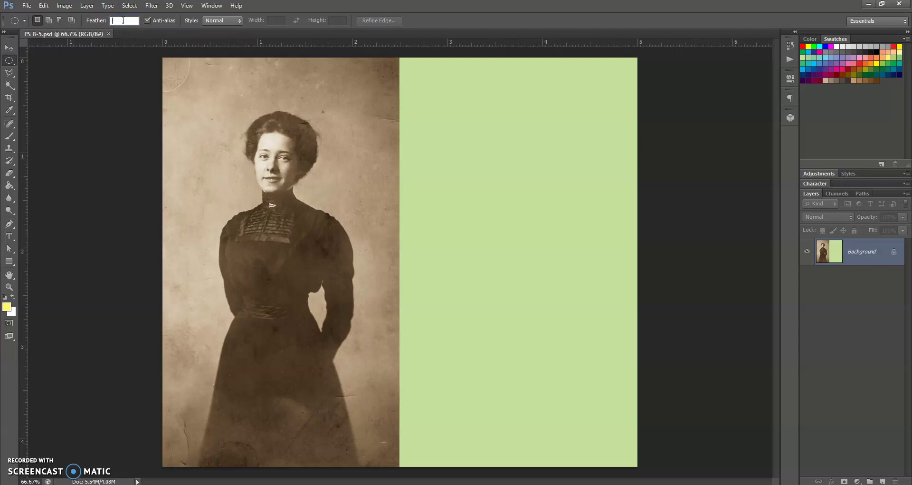
text(32)
drag(274, 205, 190, 82)
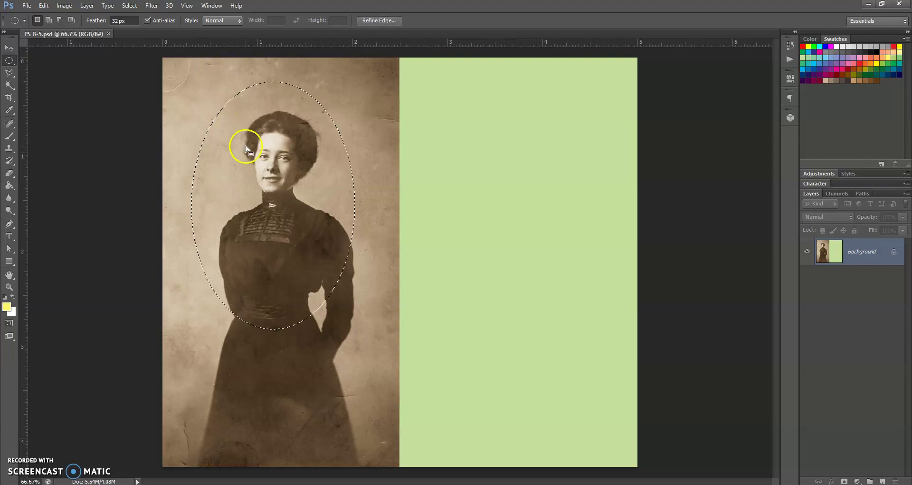
drag(232, 150, 240, 149)
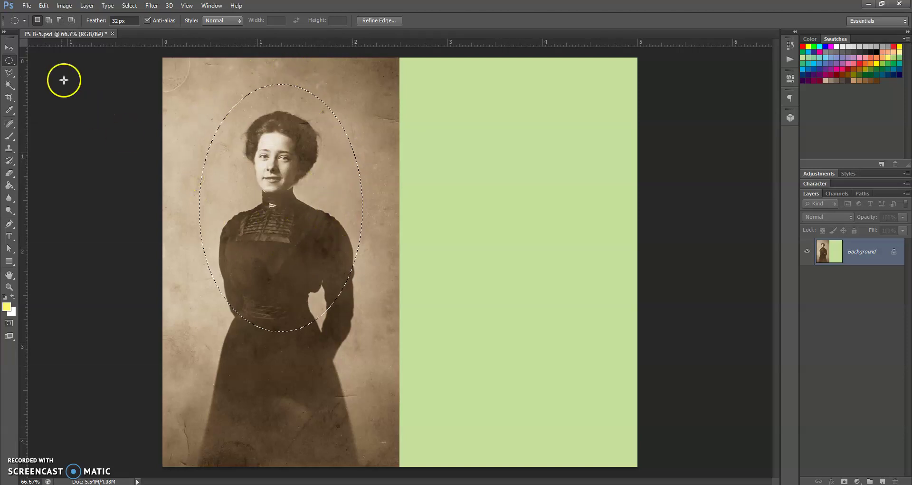
- Move the feathered oval of the woman onto the green half of the image and deselect it
click(12, 51)
drag(253, 199, 488, 198)
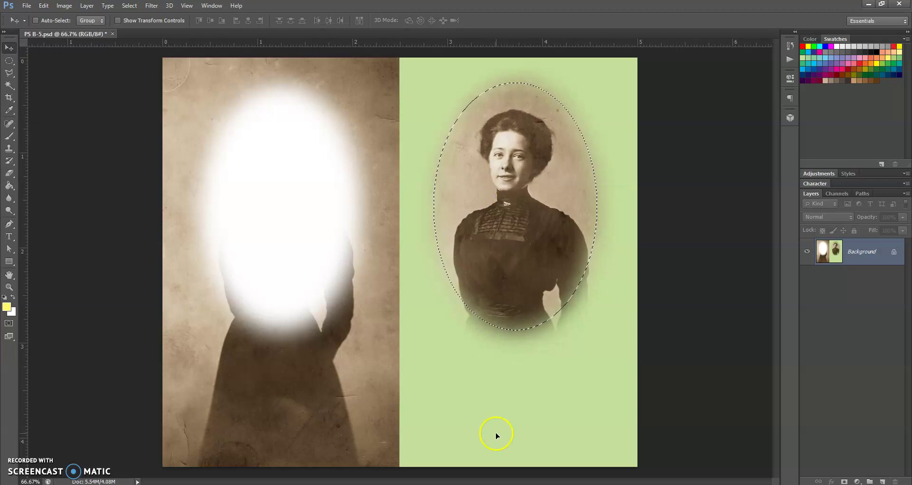
key(ctrl+d)
click(508, 404)
- Revert the image to its Open state in the history
click(789, 49)
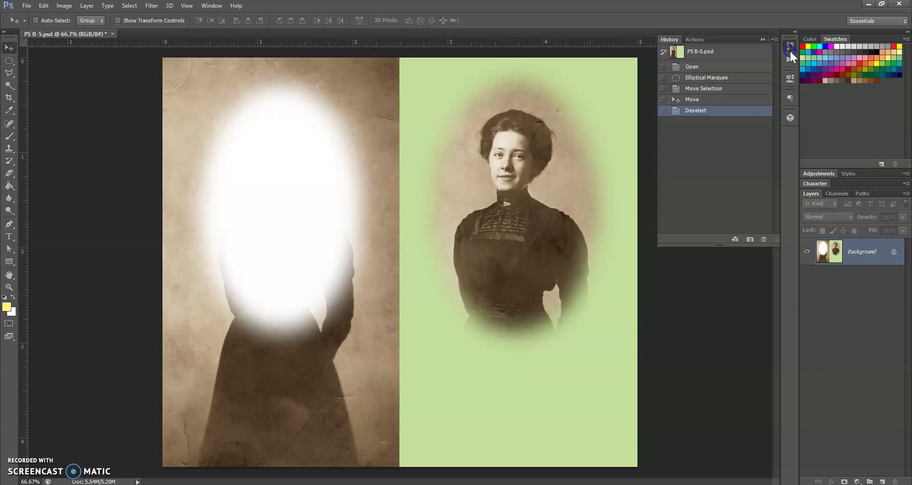
click(711, 71)
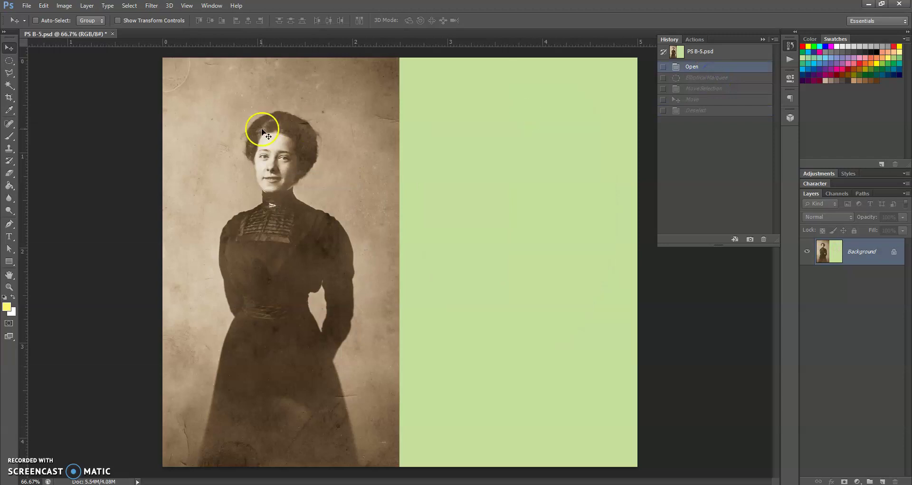
- Set the Elliptical Marquee tool's feather to 0 px
click(9, 61)
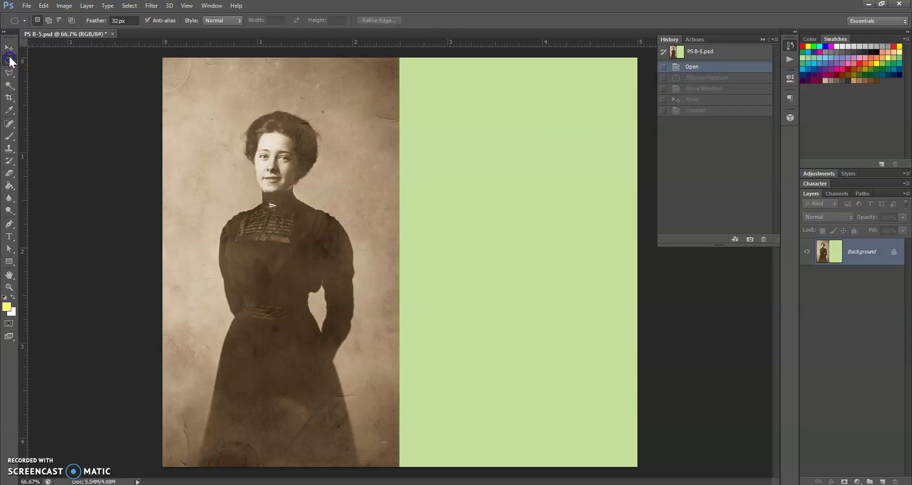
click(122, 20)
click(126, 21)
click(127, 22)
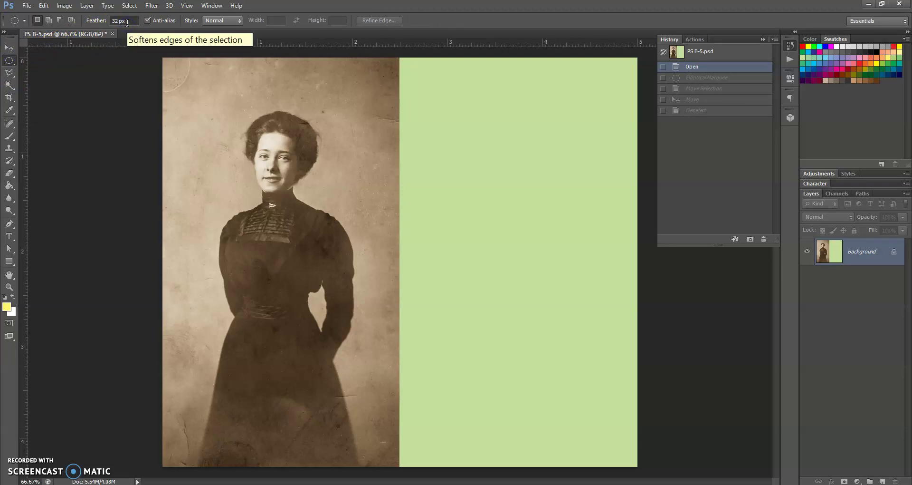
click(114, 22)
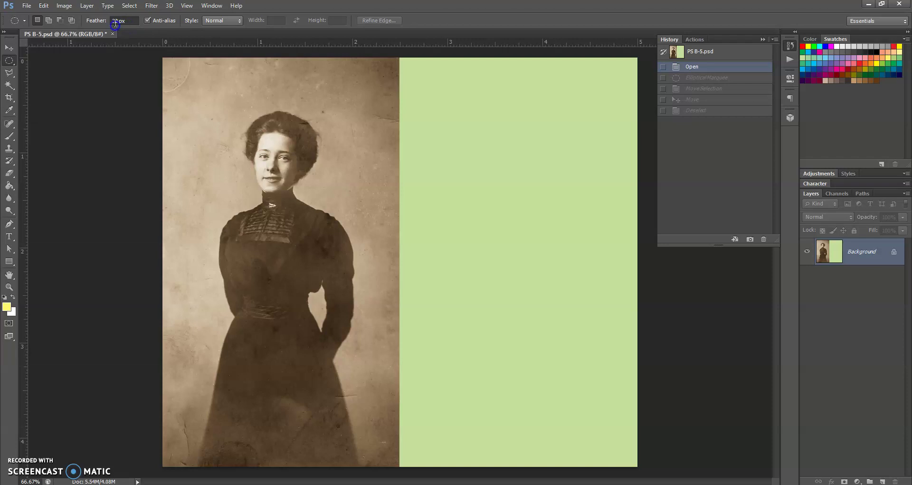
click(122, 24)
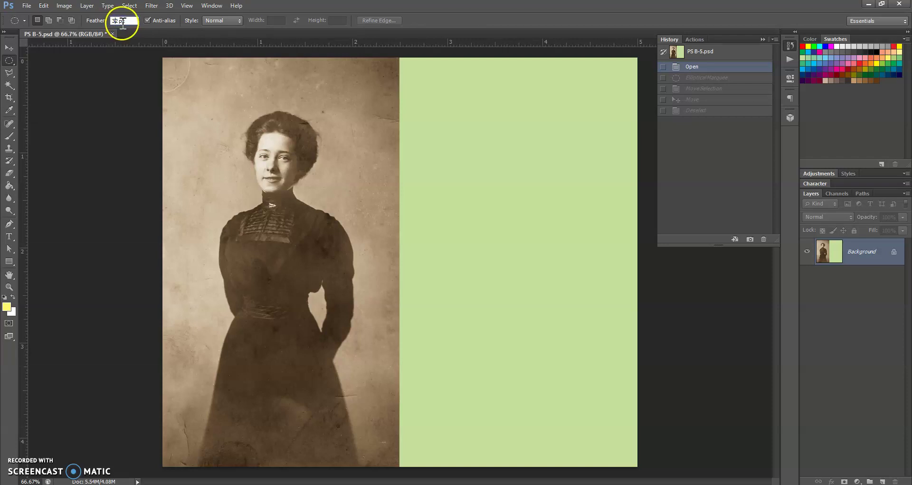
key(BackSpace)
text(0)
- Select a hard-edged oval around the woman's head and torso, move it onto the green half, and deselect it
click(274, 201)
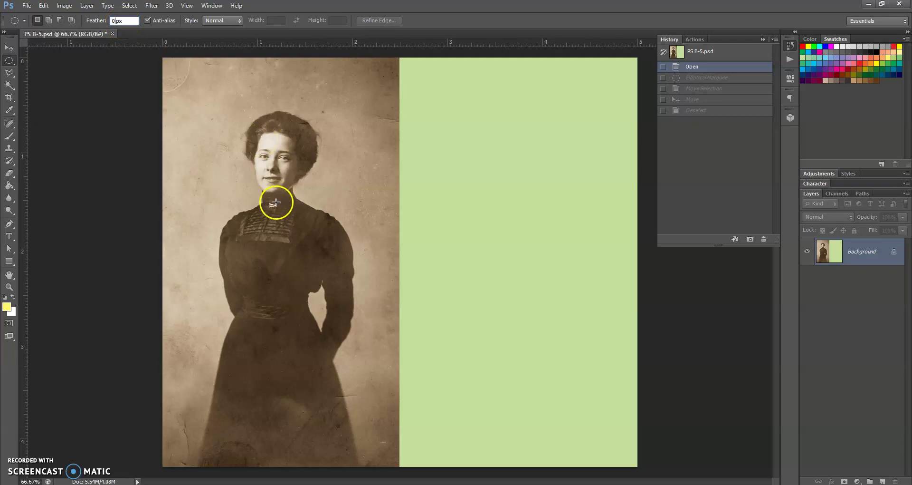
drag(273, 204, 187, 84)
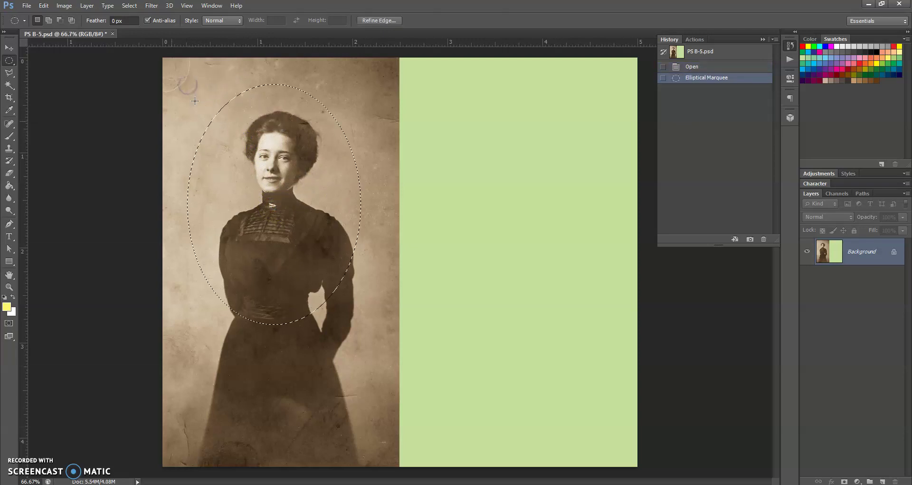
click(10, 48)
drag(271, 160, 515, 150)
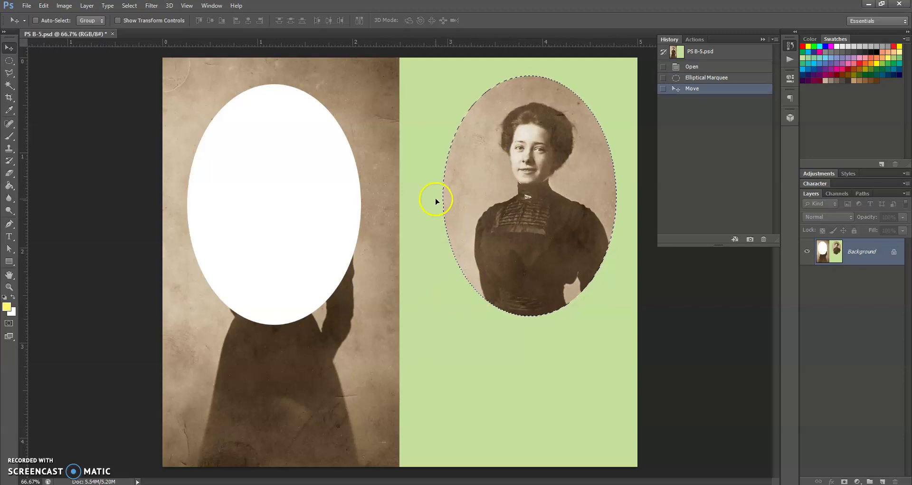
key(ctrl+d)
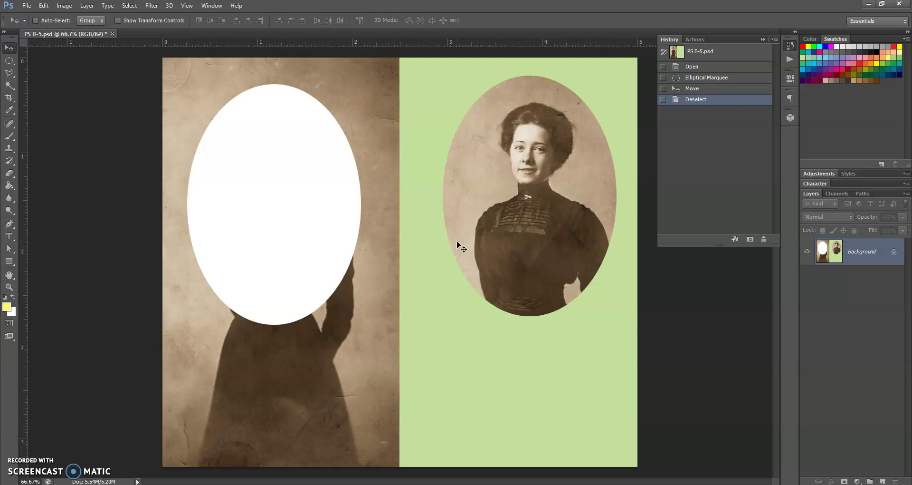
- Roll the image back to its Open history state, undoing the unfeathered oval move
click(762, 39)
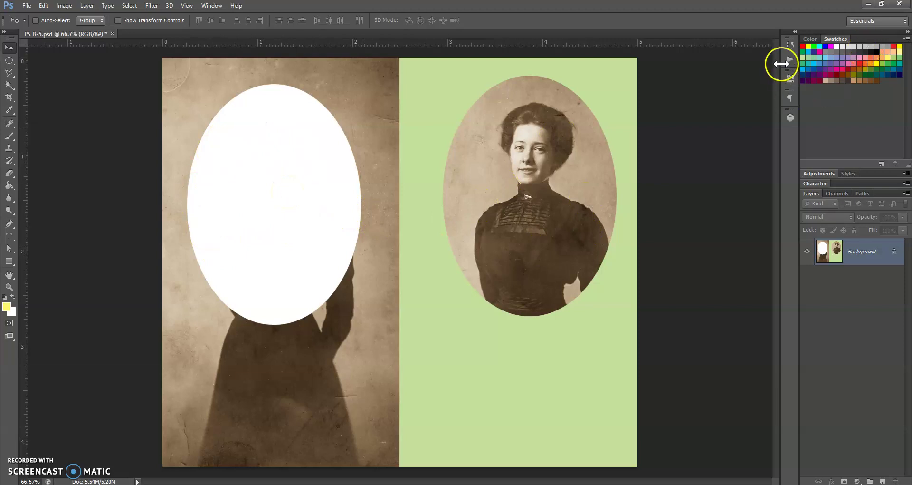
click(791, 45)
click(749, 67)
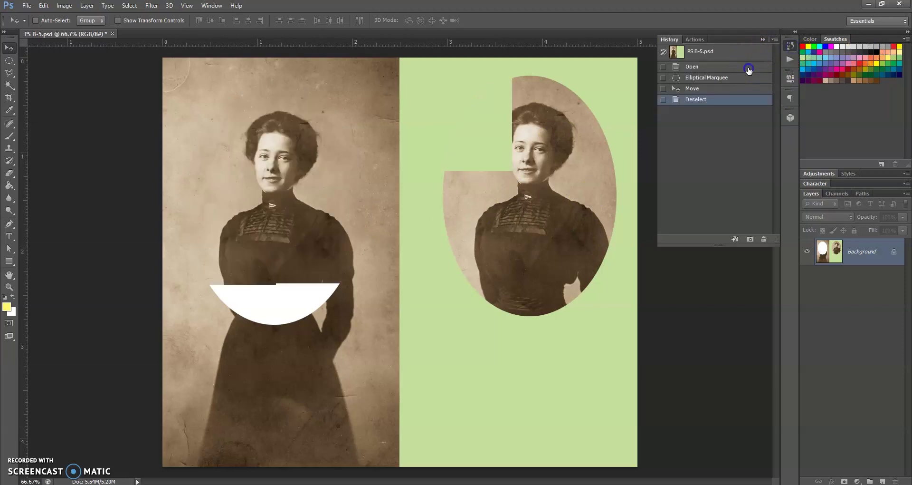
- Change the background color to red
click(13, 310)
drag(335, 225, 368, 209)
click(509, 185)
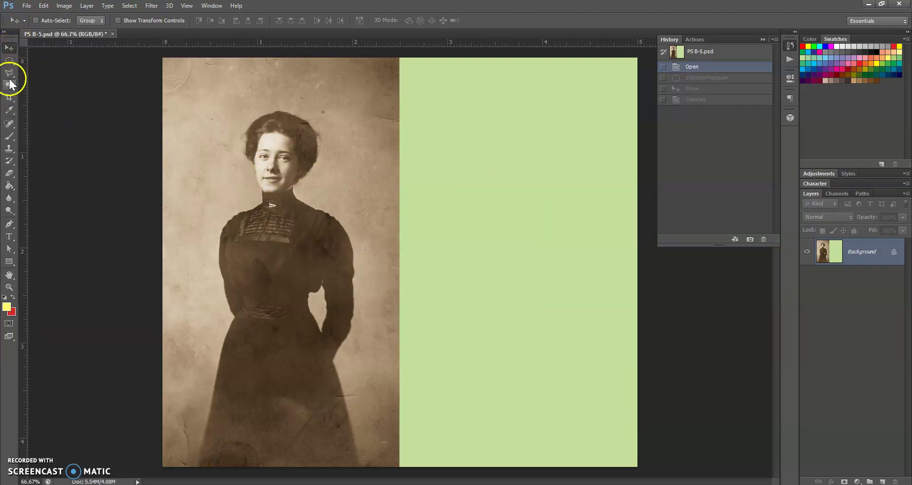
- Select a narrower unfeathered oval around the woman, move it to the green half with red as background color, and deselect
click(10, 60)
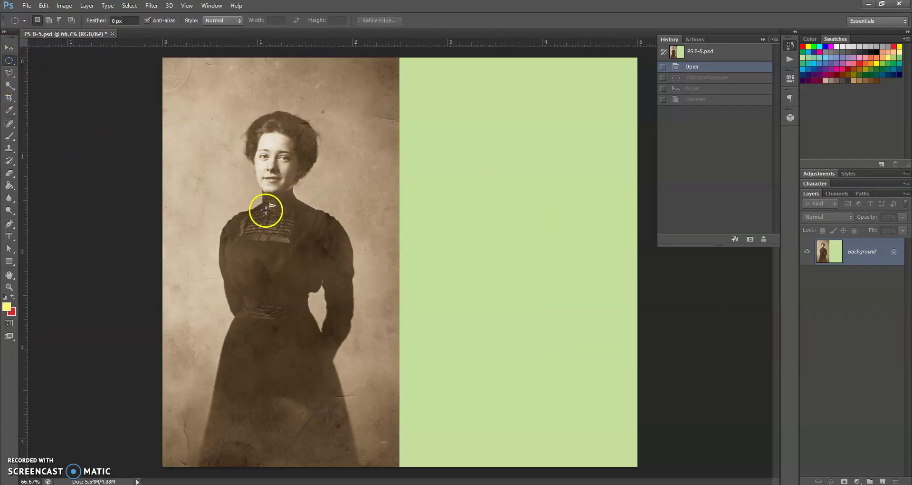
drag(271, 205, 201, 86)
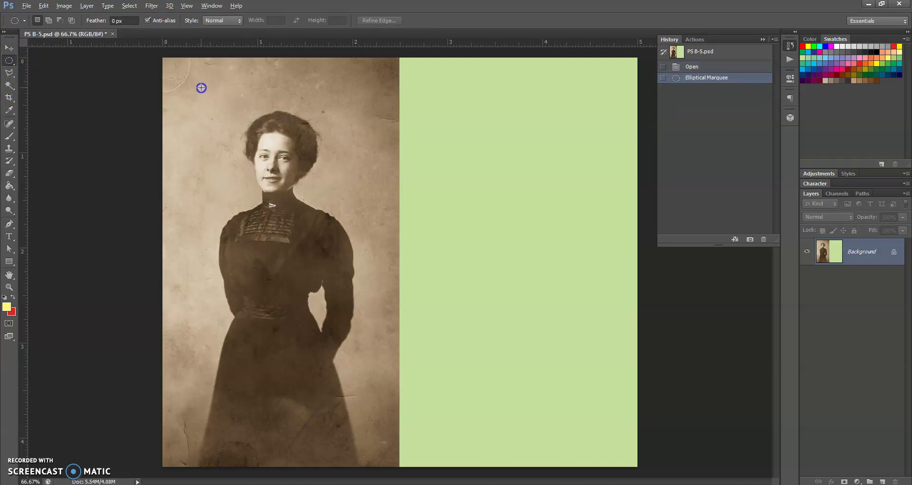
click(9, 48)
drag(302, 174, 565, 169)
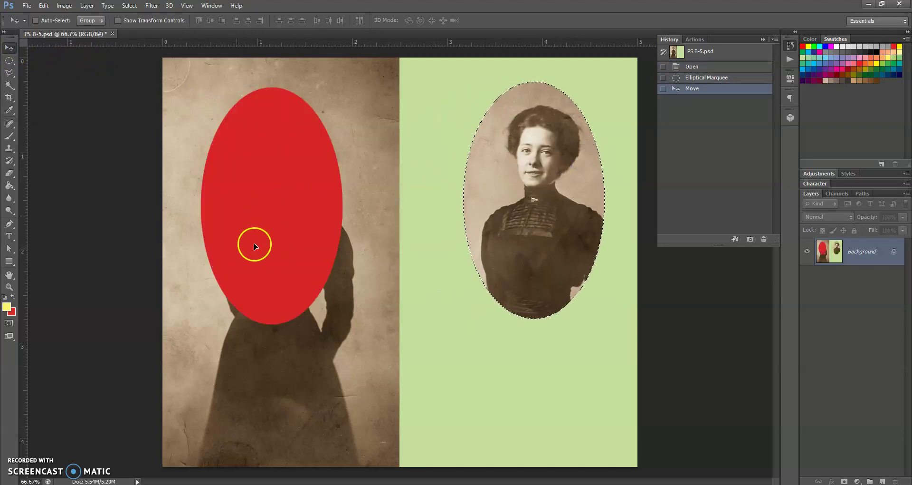
key(ctrl+d)
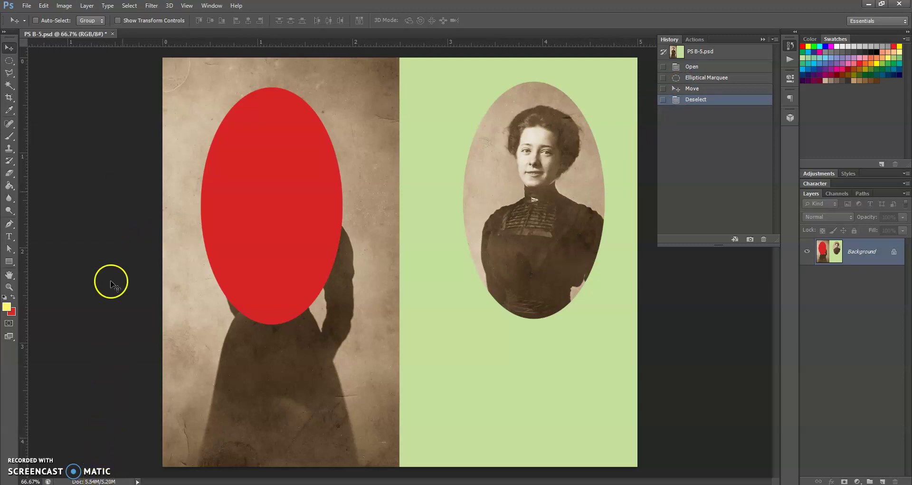
- Close PS B-5.psd without saving the changes
click(114, 34)
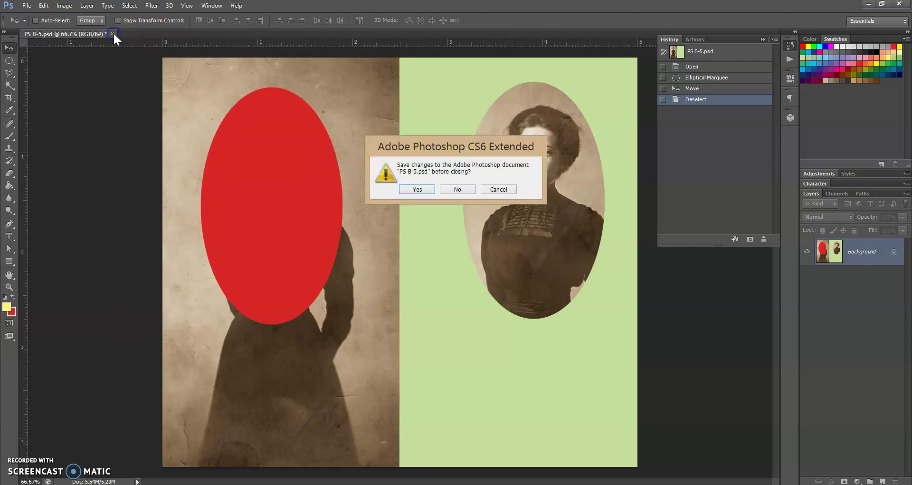
click(456, 189)
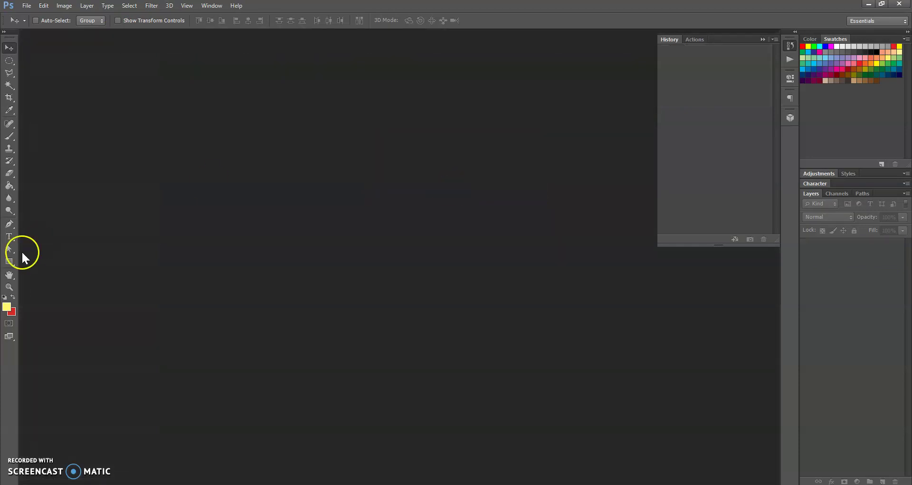